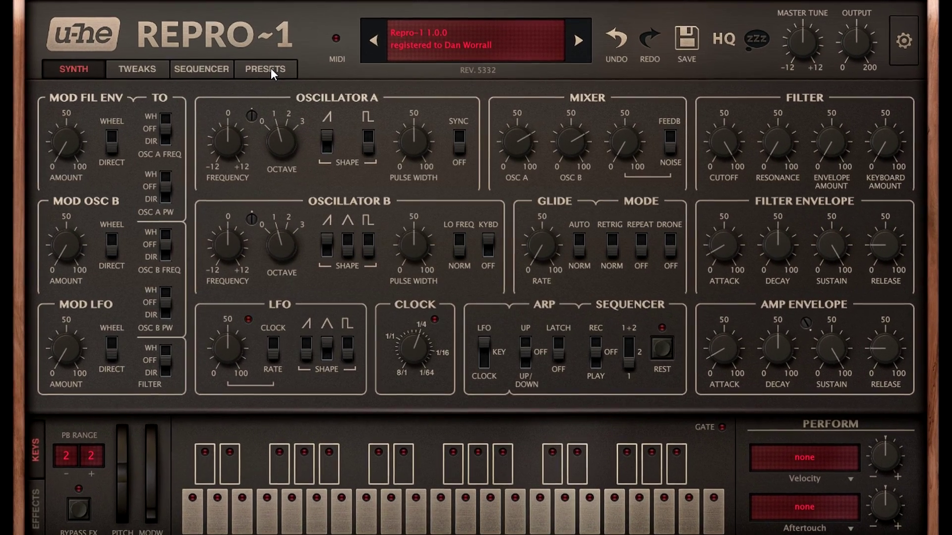
Load the 1981 Historic preset '03 Filter as Oscillator' and go back to the synth panel
{"action": "left_click", "coordinate": [279, 75]}
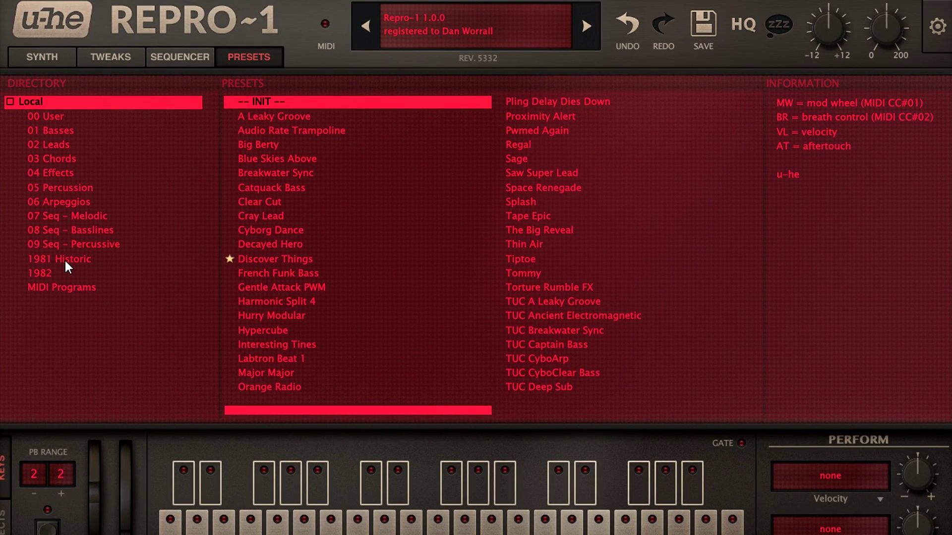
{"action": "left_click", "coordinate": [64, 261]}
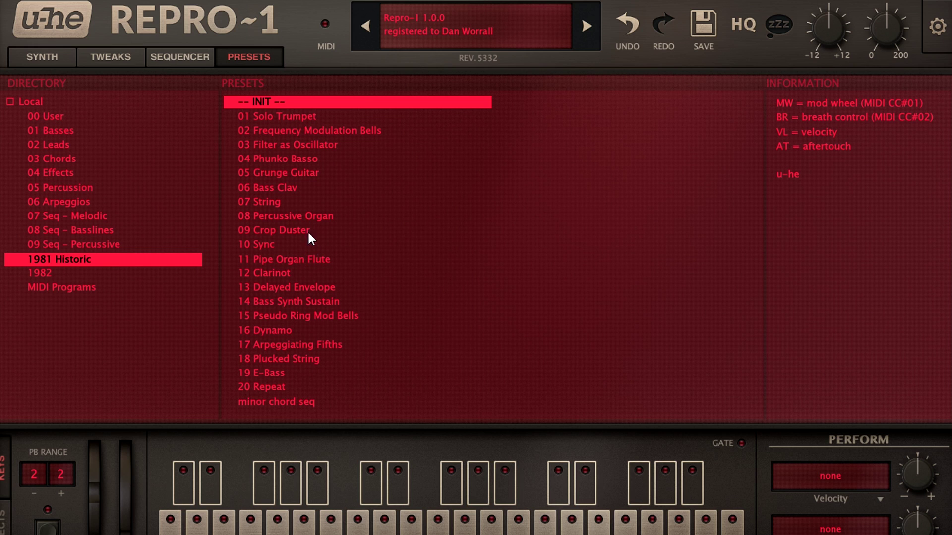
{"action": "left_click", "coordinate": [301, 149]}
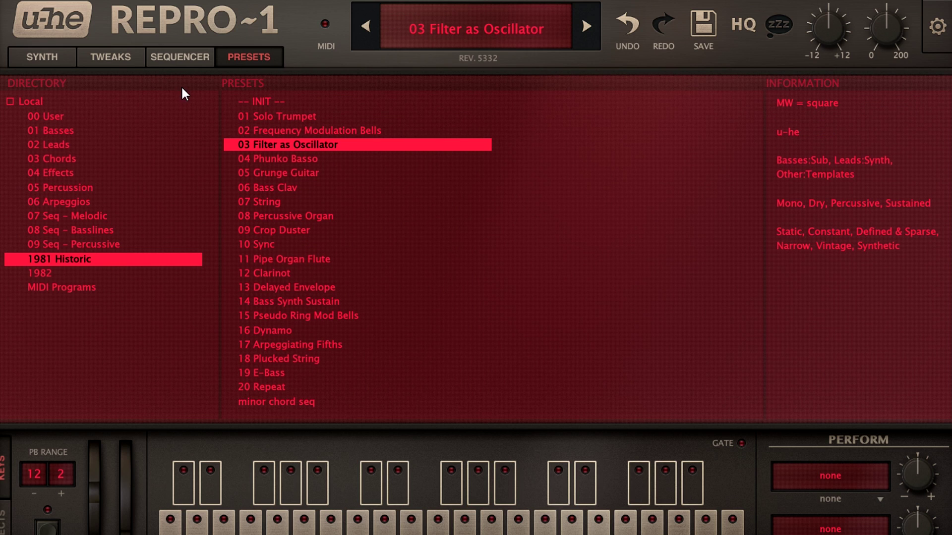
{"action": "left_click", "coordinate": [42, 58]}
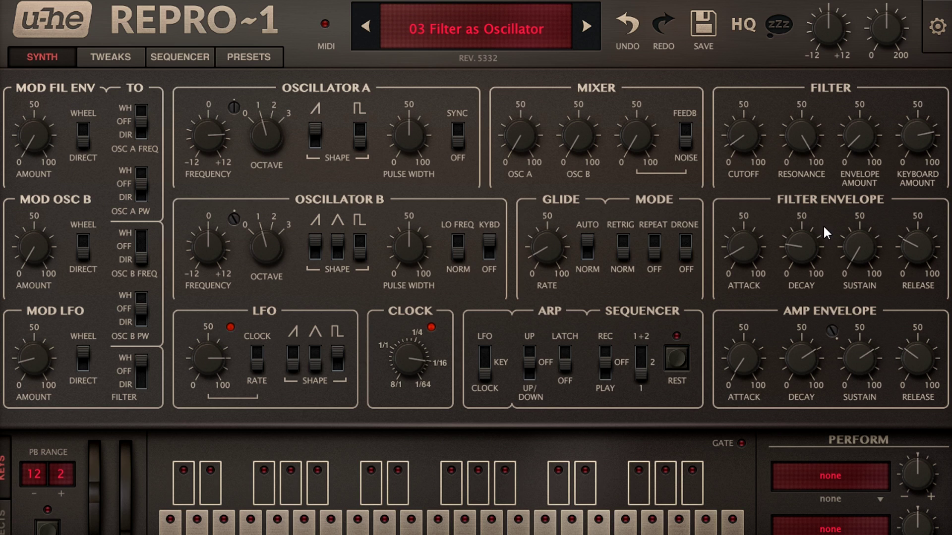
Set glide to 30, switch the LFO to a slightly slower triangle (about 75.5), and lower LFO modulation to 5.5
{"action": "left_click_drag", "start_coordinate": [554, 245], "coordinate": [557, 186]}
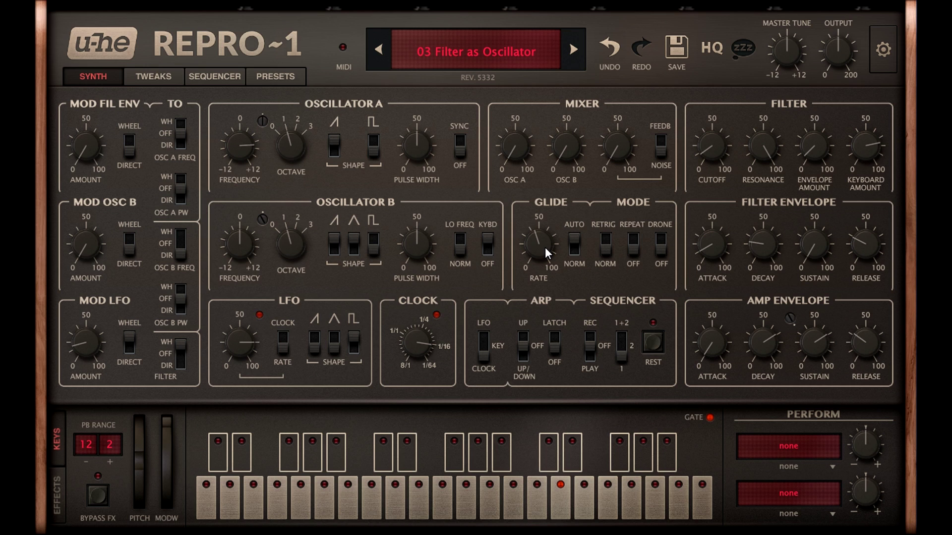
{"action": "left_click", "coordinate": [355, 342]}
{"action": "left_click", "coordinate": [336, 343]}
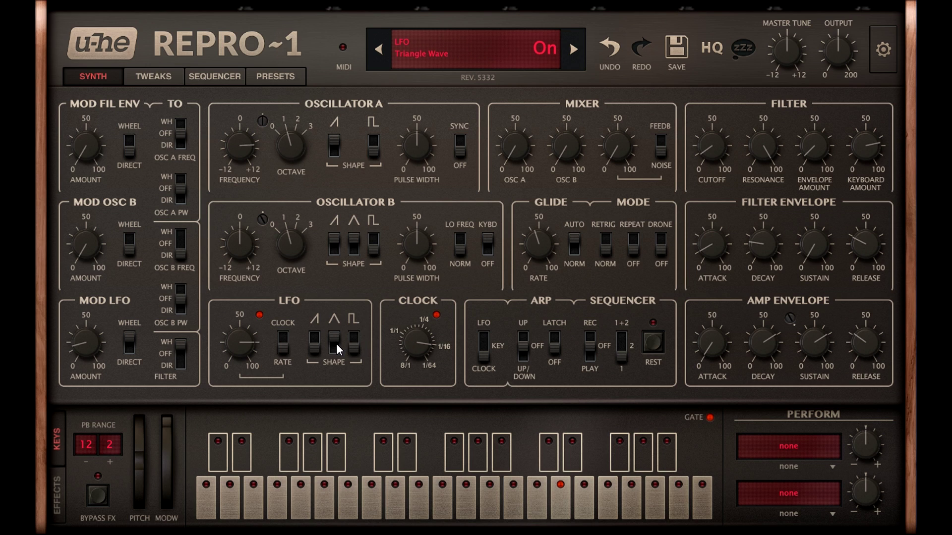
{"action": "mouse_move", "coordinate": [241, 344]}
{"action": "left_click_drag", "start_coordinate": [241, 344], "coordinate": [241, 352]}
{"action": "left_click_drag", "start_coordinate": [90, 341], "coordinate": [91, 358]}
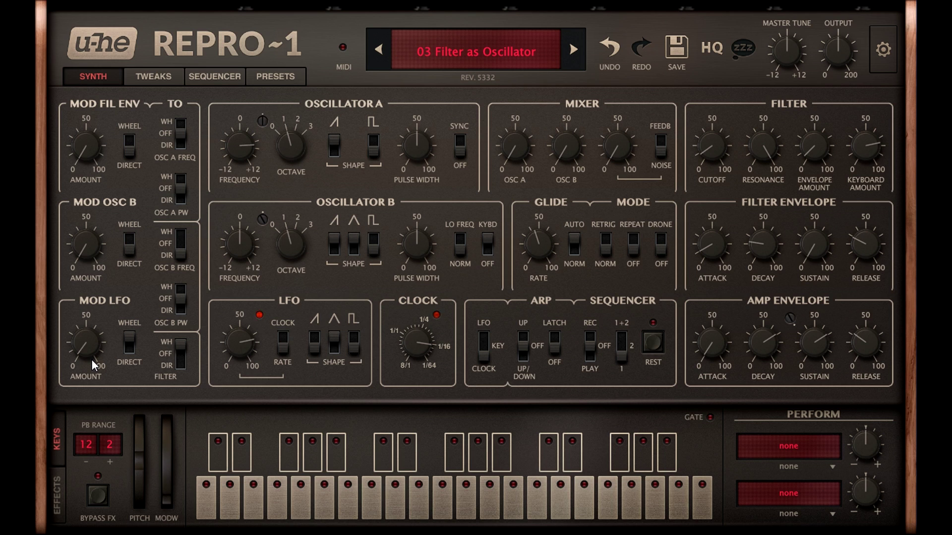
{"action": "left_click", "coordinate": [53, 493]}
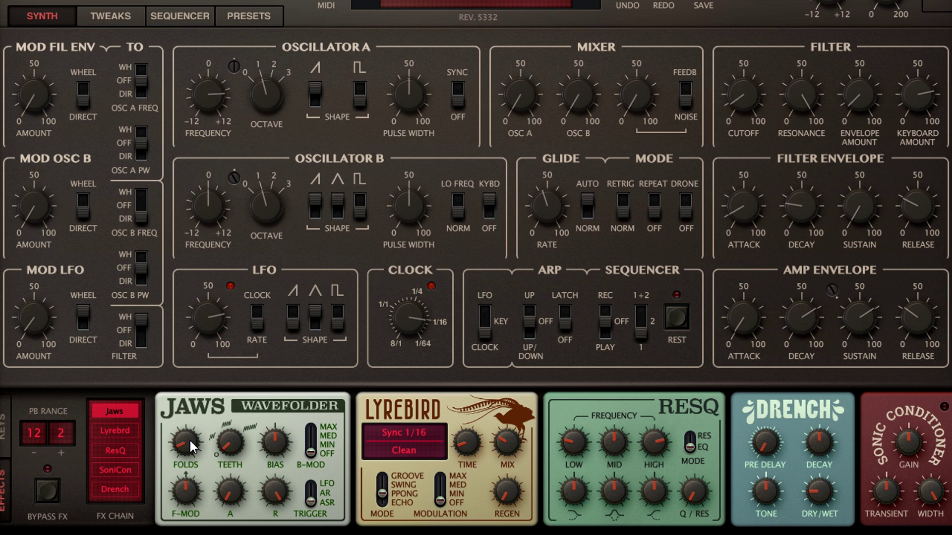
Raise the Jaws FOLDS and TEETH amounts and turn up the amp envelope RELEASE
{"action": "left_click_drag", "start_coordinate": [188, 432], "coordinate": [194, 358]}
{"action": "left_click_drag", "start_coordinate": [231, 433], "coordinate": [233, 414]}
{"action": "mouse_move", "coordinate": [193, 433]}
{"action": "left_mouse_down"}
{"action": "mouse_move", "coordinate": [192, 501]}
{"action": "mouse_move", "coordinate": [188, 443]}
{"action": "left_mouse_up"}
{"action": "left_click_drag", "start_coordinate": [188, 401], "coordinate": [236, 418]}
{"action": "mouse_move", "coordinate": [188, 463]}
{"action": "left_mouse_down"}
{"action": "mouse_move", "coordinate": [188, 497]}
{"action": "mouse_move", "coordinate": [194, 383]}
{"action": "mouse_move", "coordinate": [198, 426]}
{"action": "mouse_move", "coordinate": [233, 422]}
{"action": "left_mouse_up"}
{"action": "left_click_drag", "start_coordinate": [188, 402], "coordinate": [202, 427]}
{"action": "left_click_drag", "start_coordinate": [182, 462], "coordinate": [184, 493]}
{"action": "left_click_drag", "start_coordinate": [186, 418], "coordinate": [191, 402]}
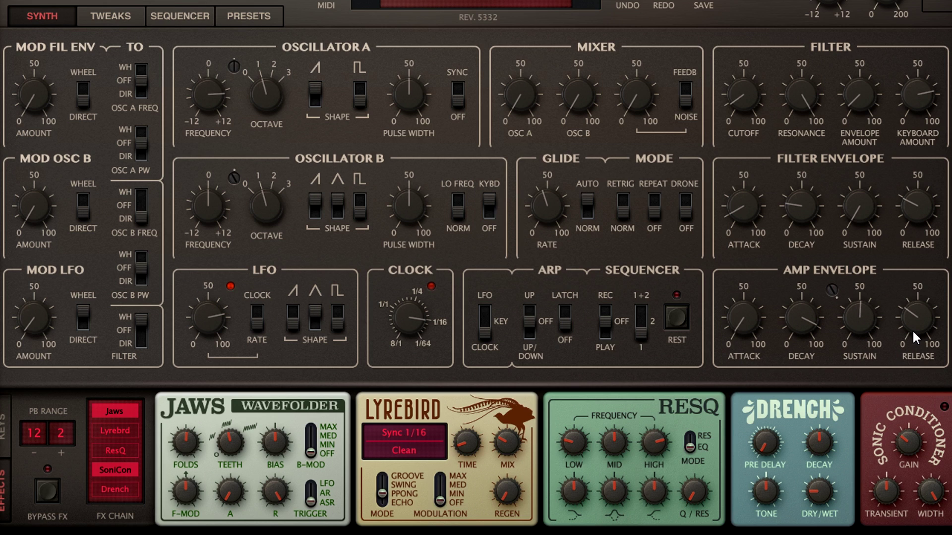
{"action": "left_click_drag", "start_coordinate": [912, 327], "coordinate": [912, 247]}
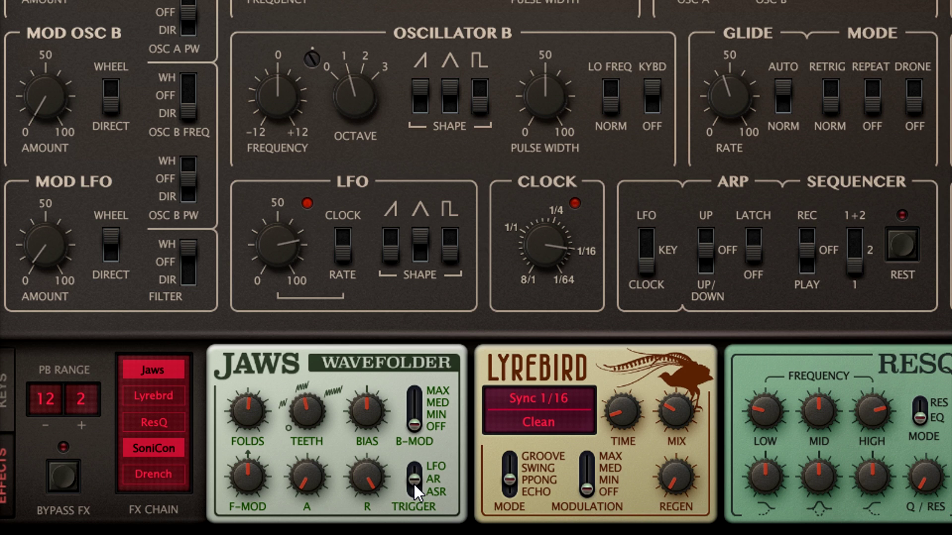
Tweak the Jaws R, F-MOD and FOLDS knobs, then nudge the Jaws BIAS up
{"action": "left_click_drag", "start_coordinate": [363, 486], "coordinate": [363, 523]}
{"action": "left_click_drag", "start_coordinate": [253, 482], "coordinate": [257, 459]}
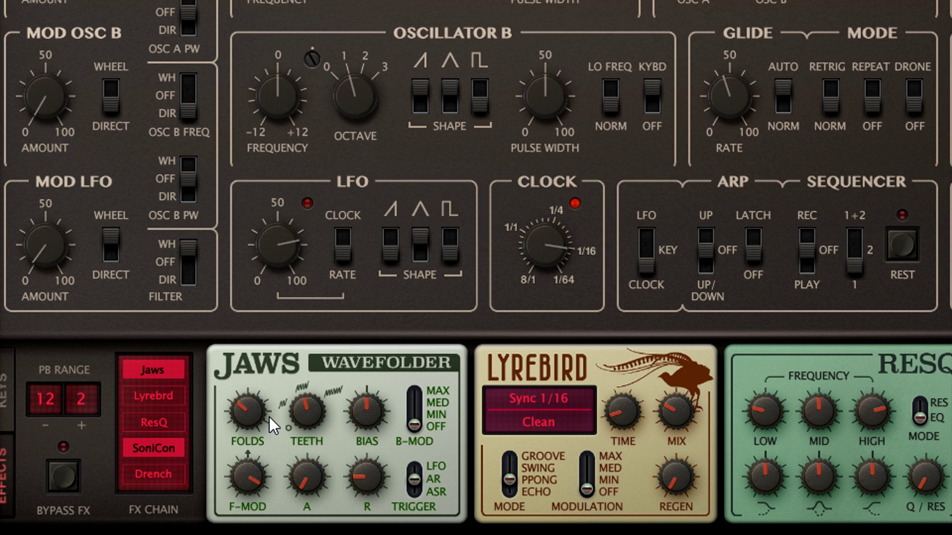
{"action": "left_click_drag", "start_coordinate": [254, 476], "coordinate": [253, 498]}
{"action": "left_click_drag", "start_coordinate": [375, 479], "coordinate": [375, 496]}
{"action": "left_click_drag", "start_coordinate": [261, 475], "coordinate": [261, 534]}
{"action": "left_click_drag", "start_coordinate": [260, 415], "coordinate": [256, 317]}
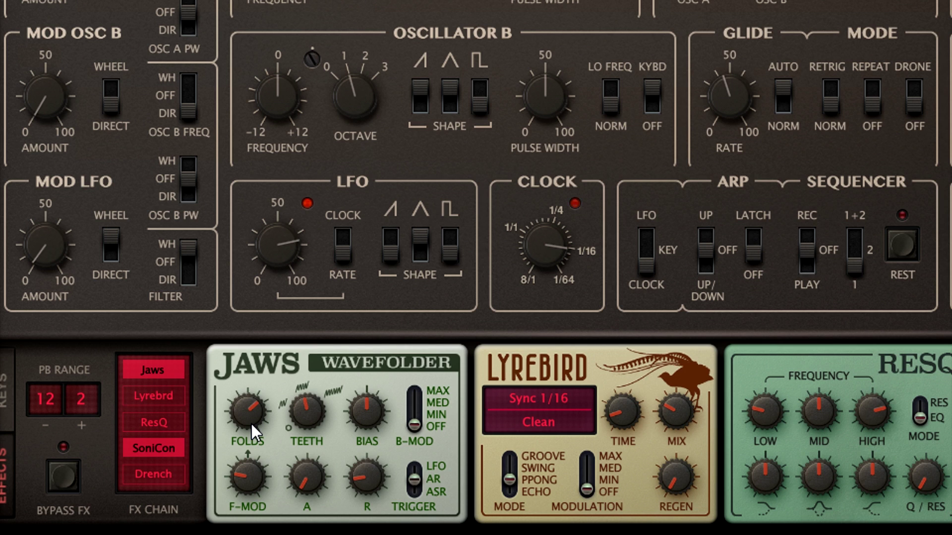
{"action": "left_click_drag", "start_coordinate": [251, 403], "coordinate": [254, 423]}
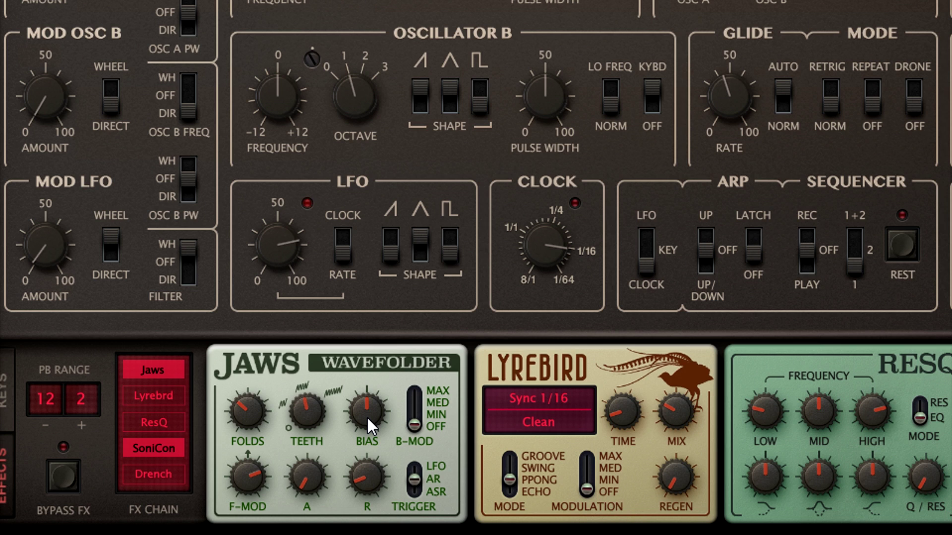
{"action": "left_click_drag", "start_coordinate": [367, 418], "coordinate": [369, 396]}
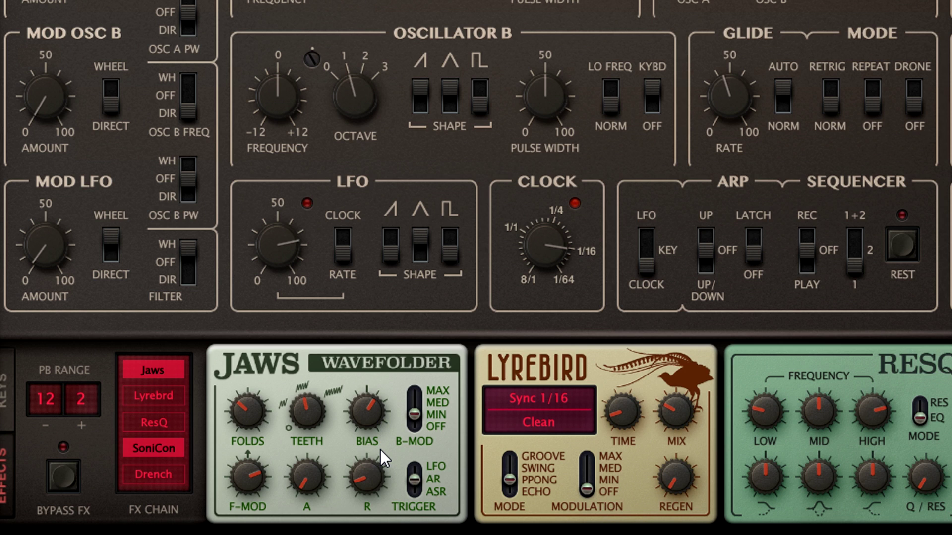
Enable ResQ, lower its mid and high frequencies, raise resonance, and switch MODE to RES
{"action": "left_click", "coordinate": [151, 424]}
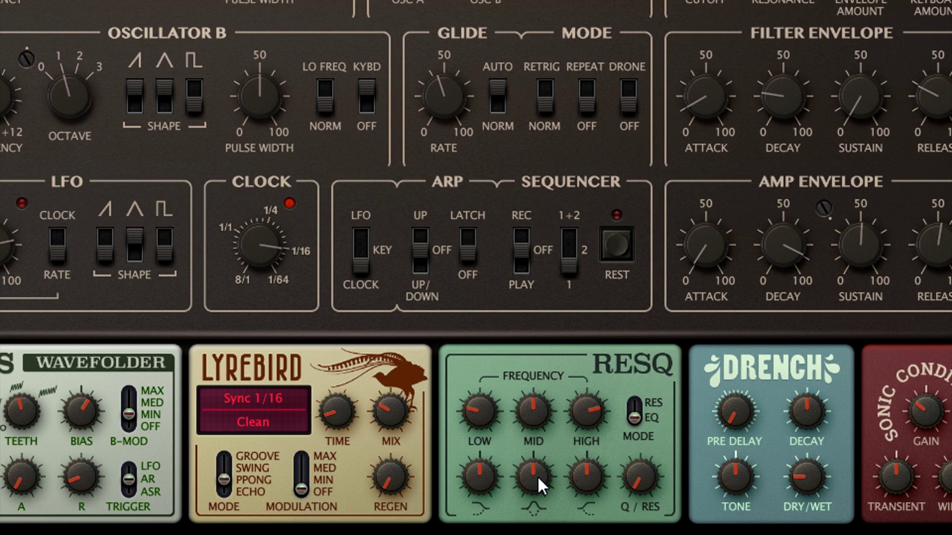
{"action": "left_click_drag", "start_coordinate": [532, 419], "coordinate": [530, 462]}
{"action": "left_click_drag", "start_coordinate": [589, 415], "coordinate": [587, 439]}
{"action": "left_click_drag", "start_coordinate": [645, 464], "coordinate": [655, 365]}
{"action": "left_click", "coordinate": [633, 413]}
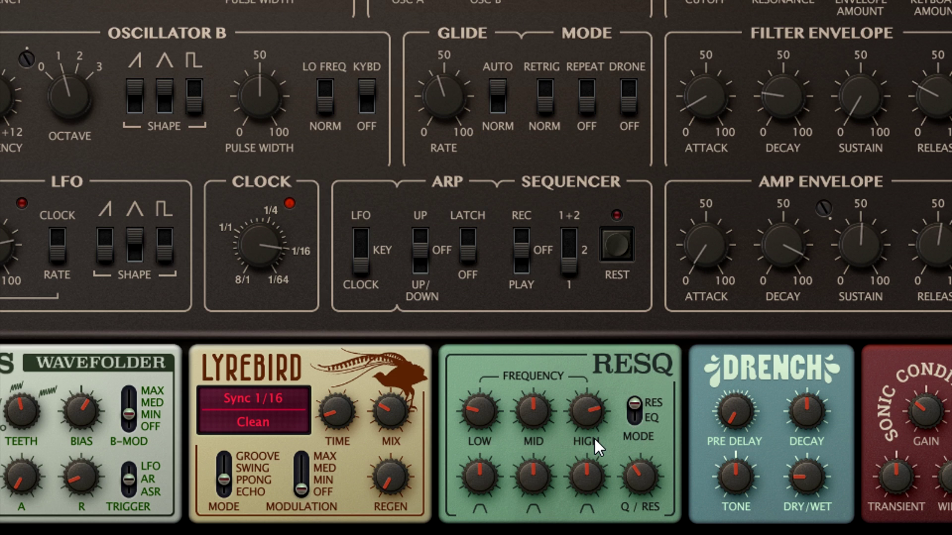
Retune the ResQ mid frequency, boost the mid level, lower the low band and raise resonance
{"action": "left_click_drag", "start_coordinate": [541, 419], "coordinate": [540, 372]}
{"action": "left_click_drag", "start_coordinate": [541, 429], "coordinate": [541, 413]}
{"action": "left_click_drag", "start_coordinate": [540, 476], "coordinate": [539, 410]}
{"action": "left_click_drag", "start_coordinate": [486, 437], "coordinate": [486, 466]}
{"action": "left_click_drag", "start_coordinate": [640, 472], "coordinate": [596, 375]}
{"action": "mouse_move", "coordinate": [543, 462]}
{"action": "left_mouse_down"}
{"action": "mouse_move", "coordinate": [543, 422]}
{"action": "mouse_move", "coordinate": [545, 467]}
{"action": "left_mouse_up"}
{"action": "left_click_drag", "start_coordinate": [543, 398], "coordinate": [549, 457]}
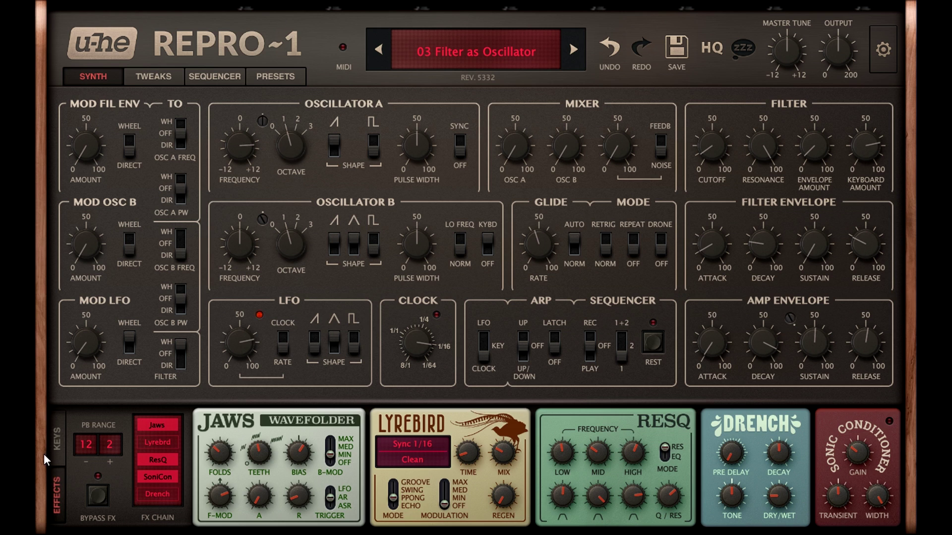
Route Filter Envelope to ResQ > Mid Frequency in the first Perform slot with a positive amount
{"action": "left_click", "coordinate": [56, 441]}
{"action": "left_click", "coordinate": [801, 464]}
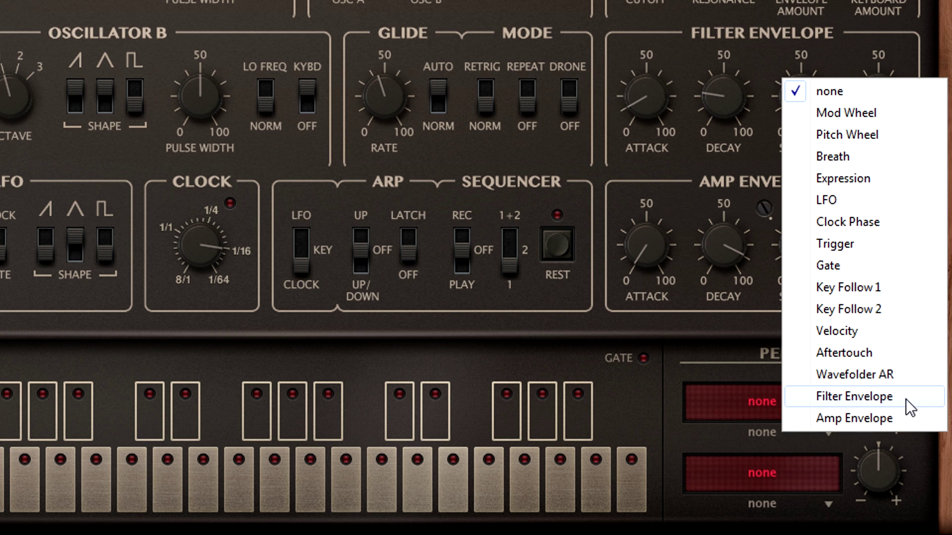
{"action": "left_click", "coordinate": [906, 398]}
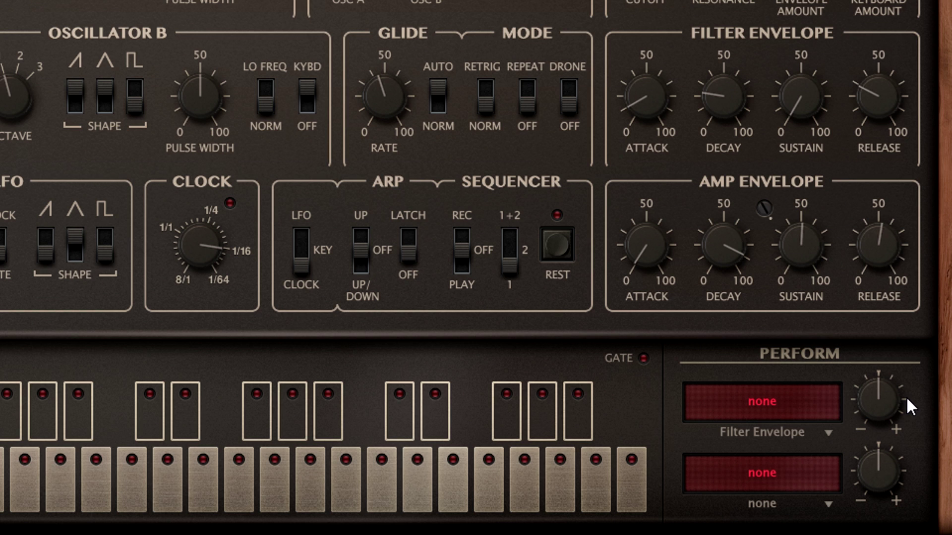
{"action": "left_click", "coordinate": [763, 403]}
{"action": "mouse_move", "coordinate": [849, 339]}
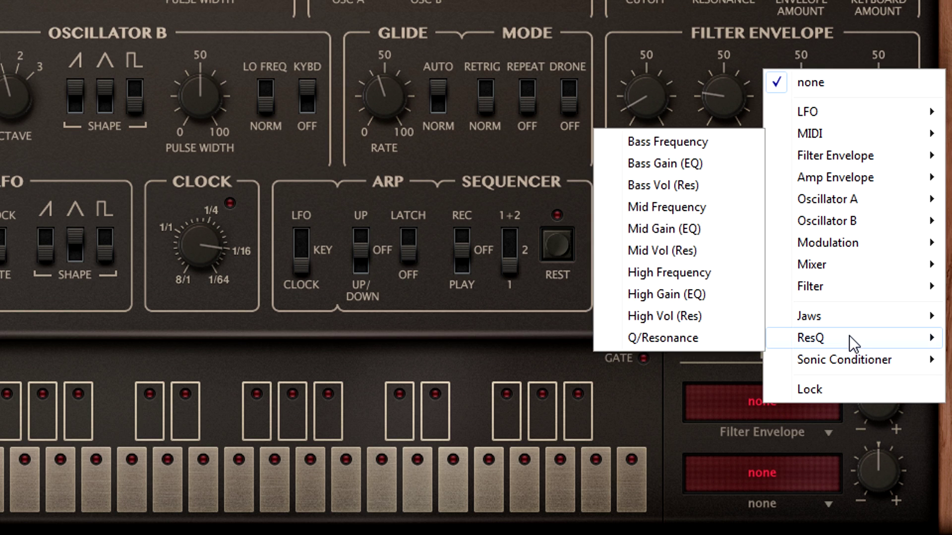
{"action": "left_click", "coordinate": [727, 207]}
{"action": "left_click_drag", "start_coordinate": [871, 395], "coordinate": [871, 353]}
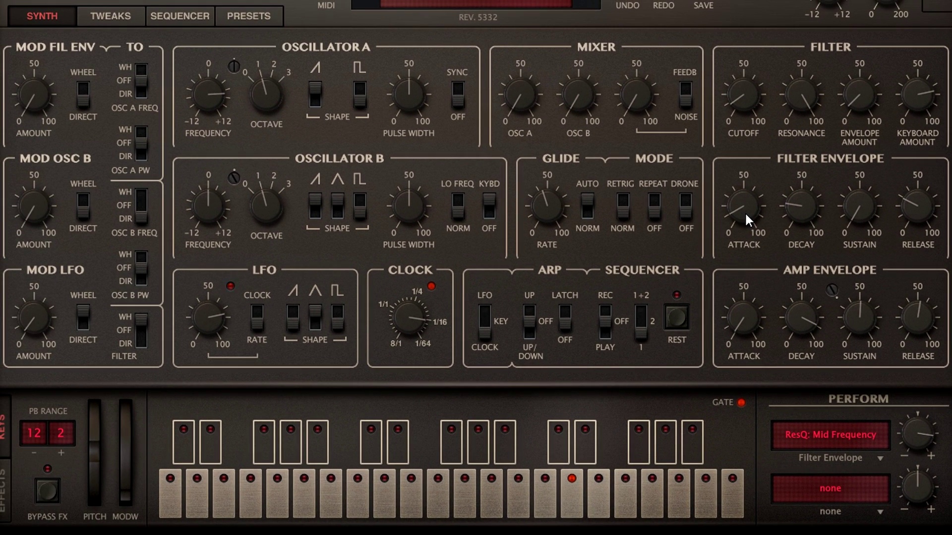
Turn the Filter Envelope ATTACK and DECAY knobs clockwise for longer stages
{"action": "left_click_drag", "start_coordinate": [745, 213], "coordinate": [744, 191]}
{"action": "left_click_drag", "start_coordinate": [746, 154], "coordinate": [746, 114]}
{"action": "left_click_drag", "start_coordinate": [799, 189], "coordinate": [804, 111]}
{"action": "left_click_drag", "start_coordinate": [794, 197], "coordinate": [793, 190]}
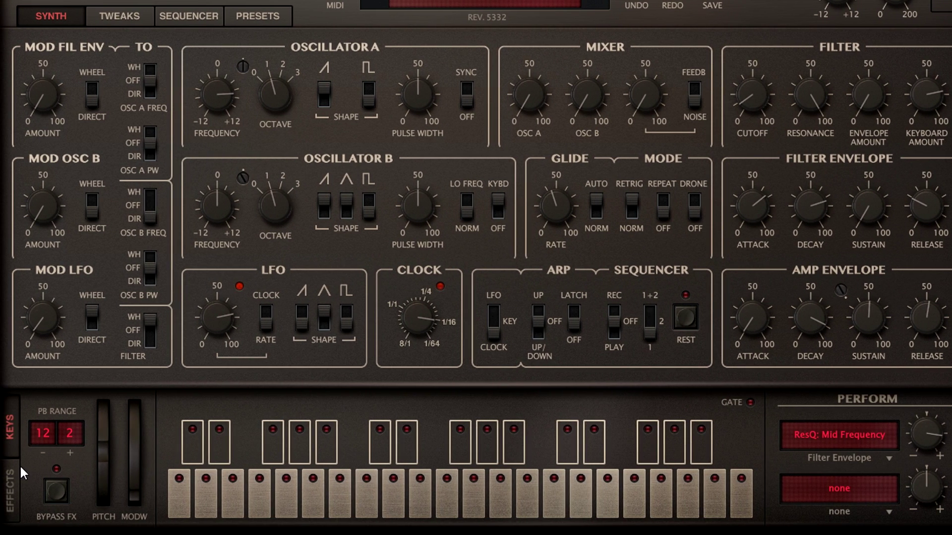
Enable the Lyrebird echo, set it to Sync 1/4, and raise its REGEN
{"action": "left_click", "coordinate": [6, 467]}
{"action": "left_click", "coordinate": [116, 433]}
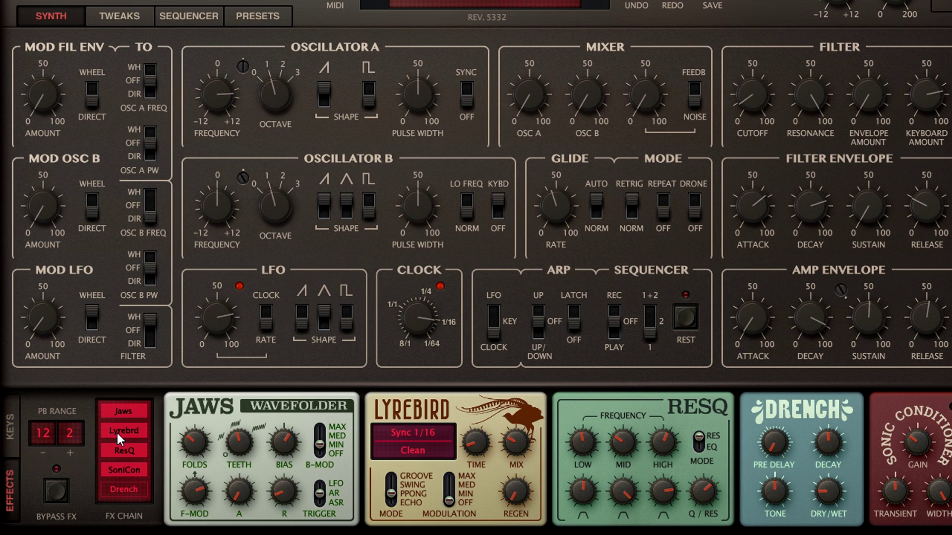
{"action": "left_click", "coordinate": [423, 430]}
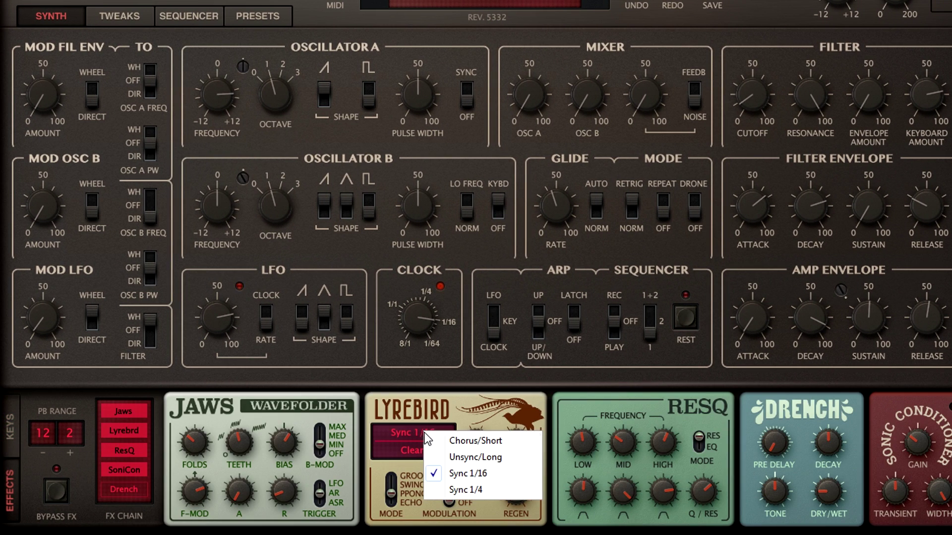
{"action": "left_click", "coordinate": [465, 491]}
{"action": "left_click_drag", "start_coordinate": [515, 474], "coordinate": [513, 424]}
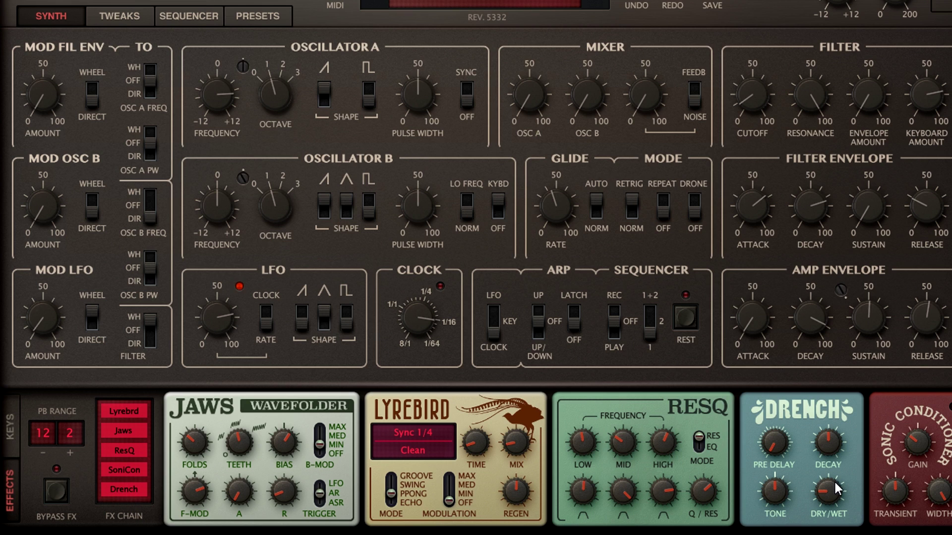
Turn up Drench DRY/WET and brighten its TONE slightly
{"action": "left_click_drag", "start_coordinate": [832, 429], "coordinate": [830, 376]}
{"action": "left_click_drag", "start_coordinate": [780, 479], "coordinate": [780, 474]}
{"action": "left_click", "coordinate": [12, 427]}
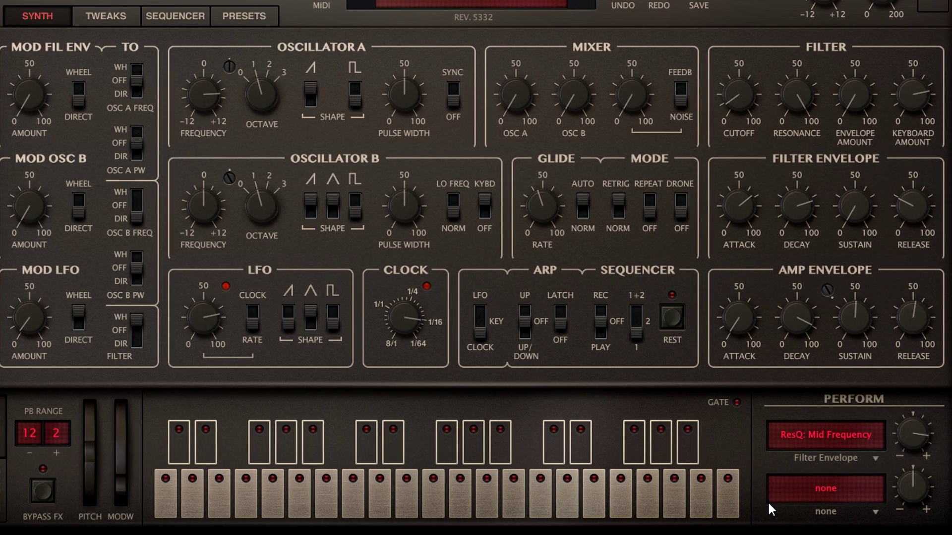
Route Filter Envelope to Drench > Decay in the second Perform slot with a high amount
{"action": "left_click", "coordinate": [810, 511]}
{"action": "left_click", "coordinate": [866, 482]}
{"action": "left_click", "coordinate": [829, 484]}
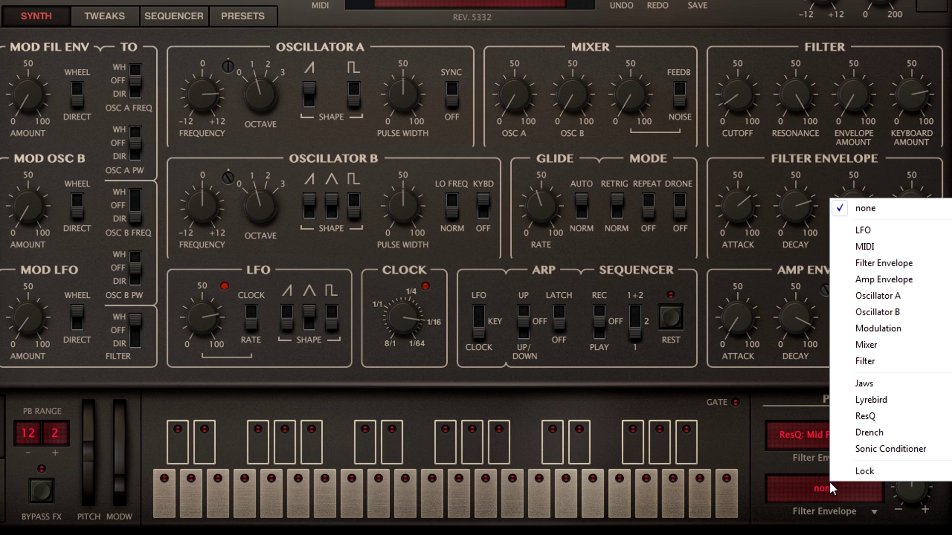
{"action": "mouse_move", "coordinate": [907, 434]}
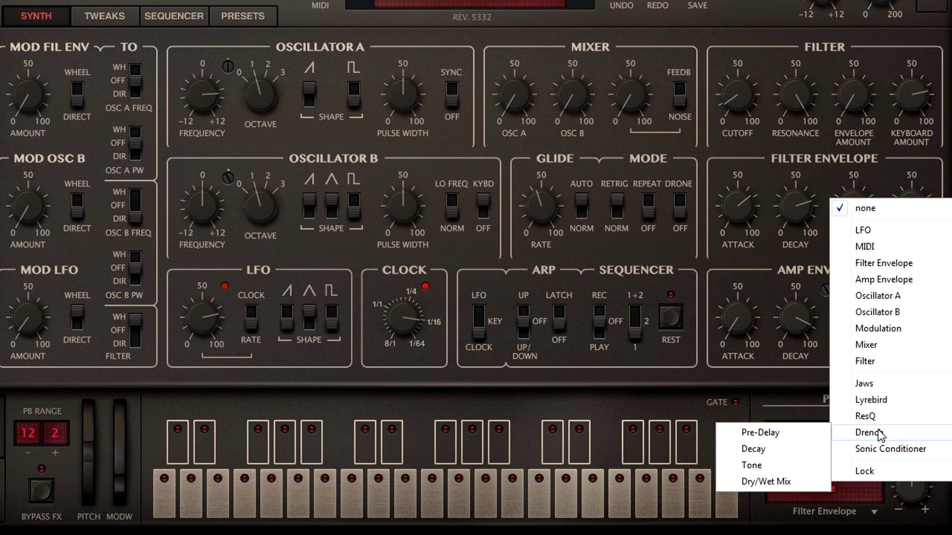
{"action": "left_click", "coordinate": [775, 449]}
{"action": "left_click_drag", "start_coordinate": [902, 478], "coordinate": [902, 452]}
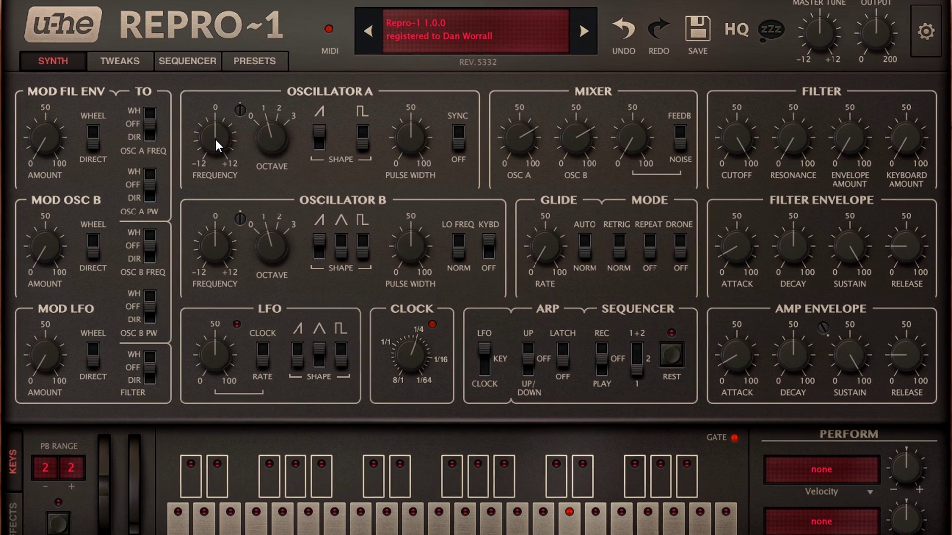
Retune OSC A's frequency, raise its fine tuning, and lower the filter cutoff to 56
{"action": "mouse_move", "coordinate": [240, 150]}
{"action": "left_click_drag", "start_coordinate": [208, 138], "coordinate": [208, 123]}
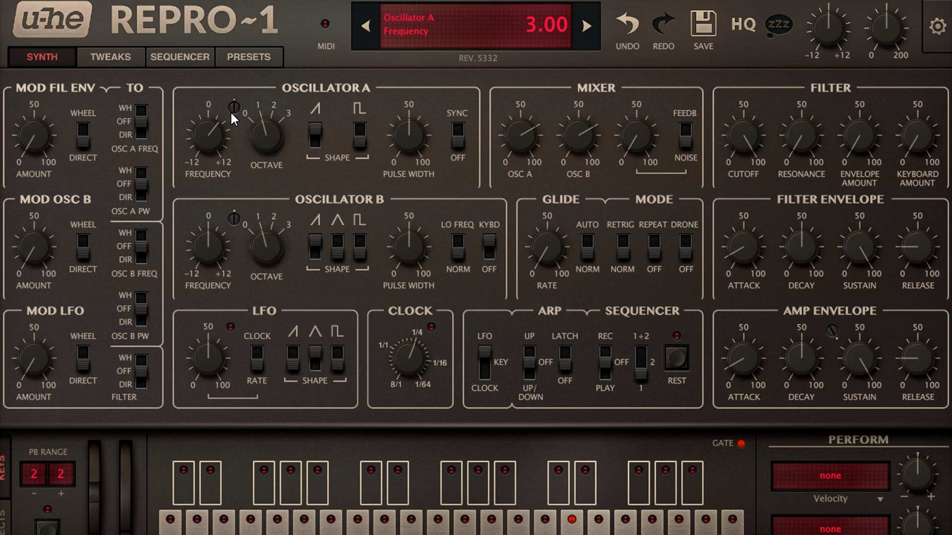
{"action": "left_click_drag", "start_coordinate": [235, 107], "coordinate": [237, 46]}
{"action": "mouse_move", "coordinate": [734, 148]}
{"action": "left_click_drag", "start_coordinate": [734, 148], "coordinate": [737, 215]}
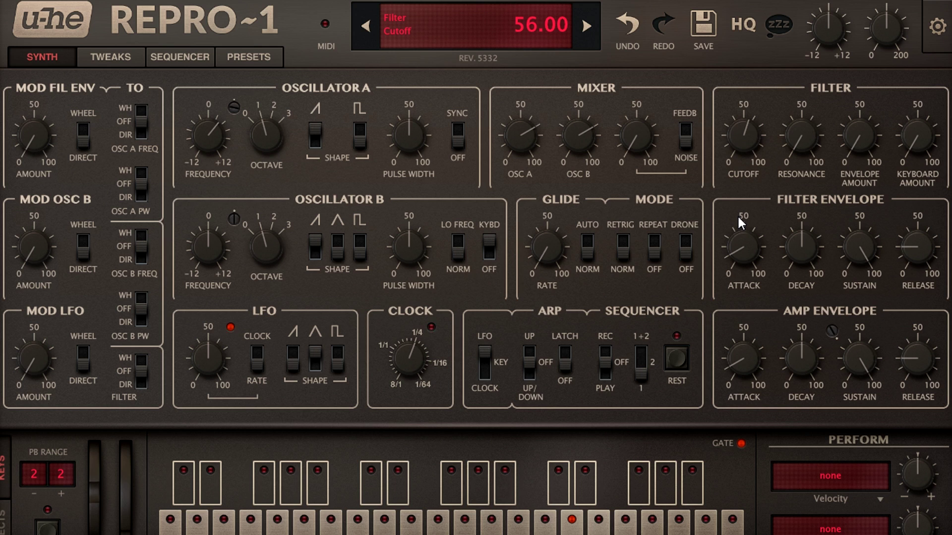
Send the LFO directly to the filter at about 63, clocked at 1/8, with triangle off
{"action": "left_click", "coordinate": [142, 382]}
{"action": "left_click_drag", "start_coordinate": [34, 358], "coordinate": [46, 248]}
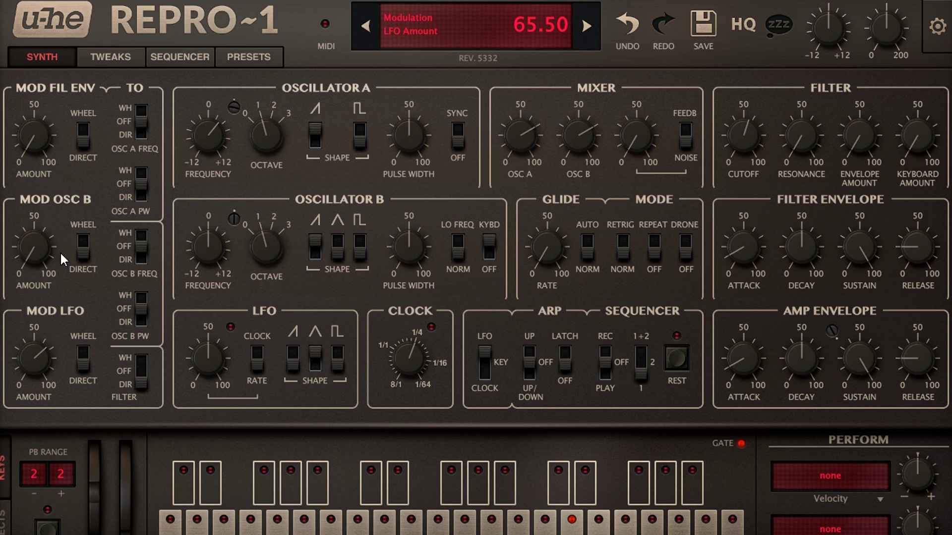
{"action": "left_click", "coordinate": [259, 348]}
{"action": "left_click_drag", "start_coordinate": [408, 354], "coordinate": [409, 329]}
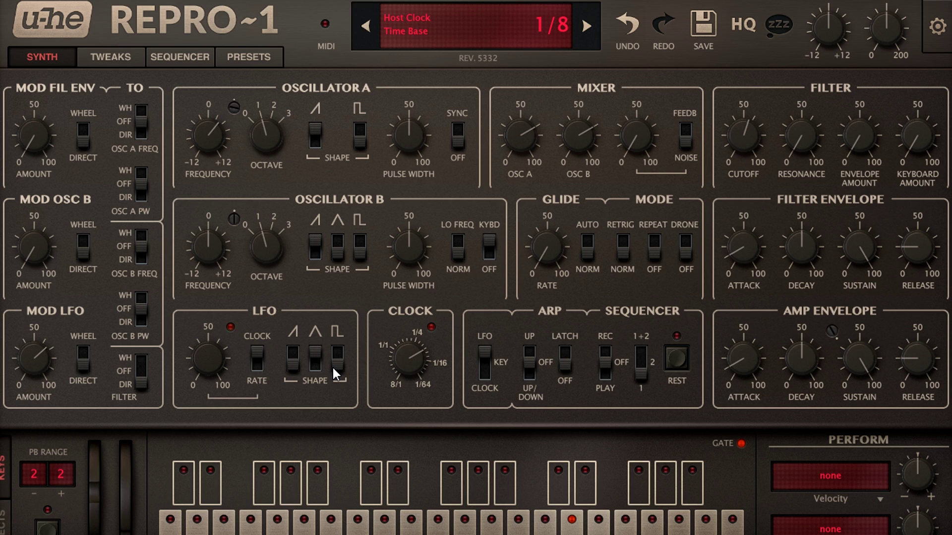
{"action": "left_click", "coordinate": [315, 357]}
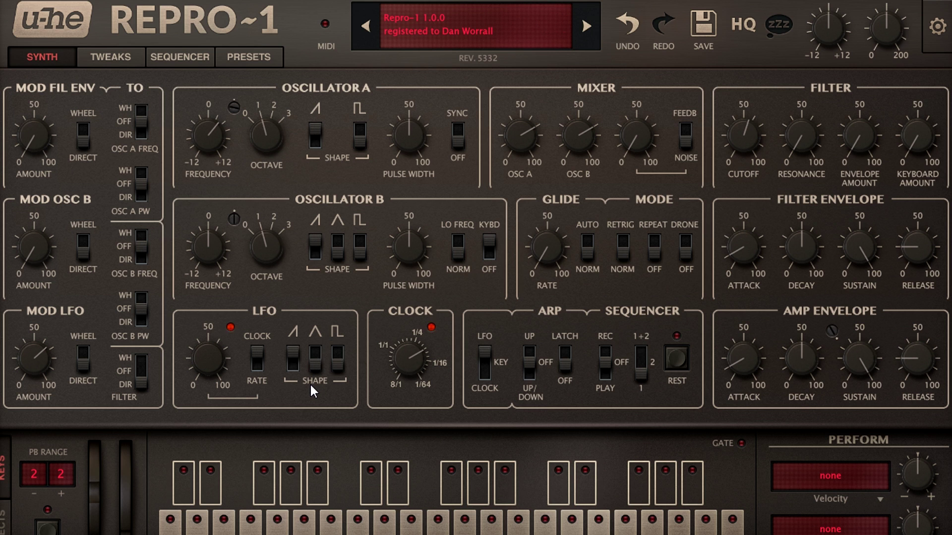
{"action": "left_click", "coordinate": [121, 57]}
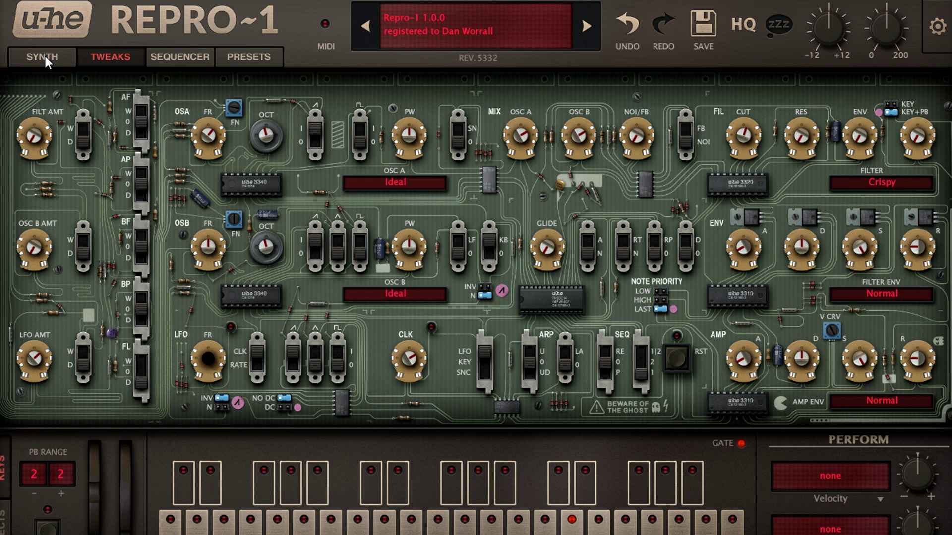
On the synth panel, raise Mod LFO amount to about 83 and Mod Osc B amount to about 32
{"action": "left_click", "coordinate": [45, 56]}
{"action": "mouse_move", "coordinate": [33, 347]}
{"action": "left_mouse_down"}
{"action": "mouse_move", "coordinate": [27, 316]}
{"action": "mouse_move", "coordinate": [30, 332]}
{"action": "left_mouse_up"}
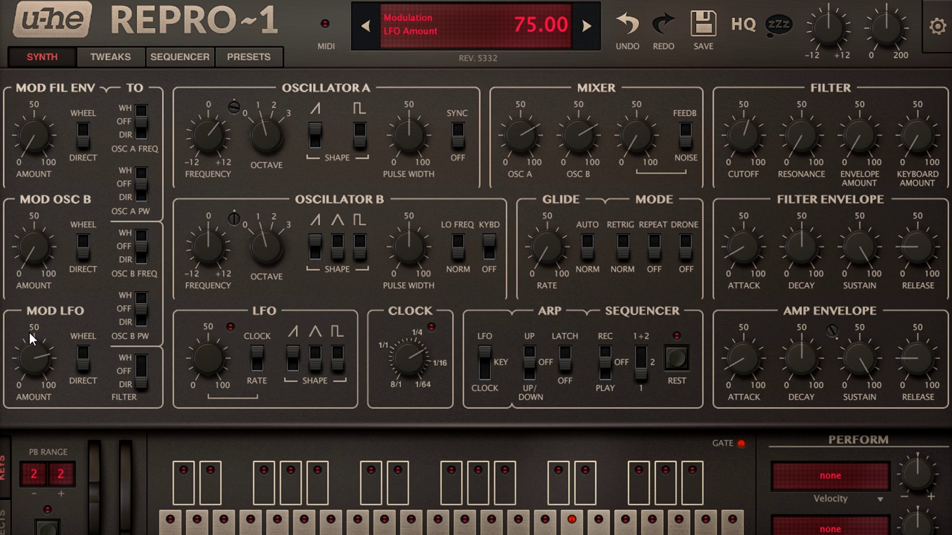
{"action": "left_click_drag", "start_coordinate": [35, 250], "coordinate": [47, 205]}
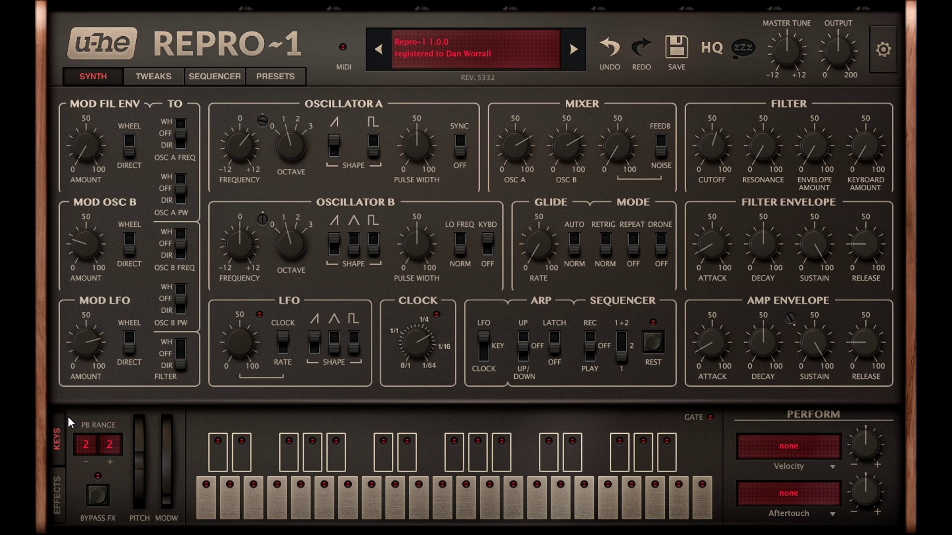
Set Lyrebird to Echo mode, shorten its delay Time to about 1.22, and raise its Mix
{"action": "left_click", "coordinate": [60, 493]}
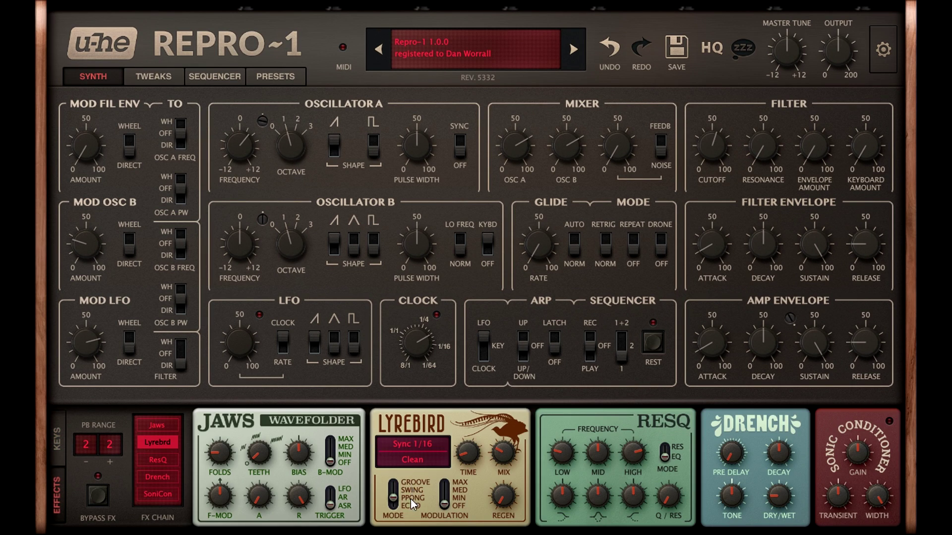
{"action": "left_click_drag", "start_coordinate": [391, 497], "coordinate": [393, 506]}
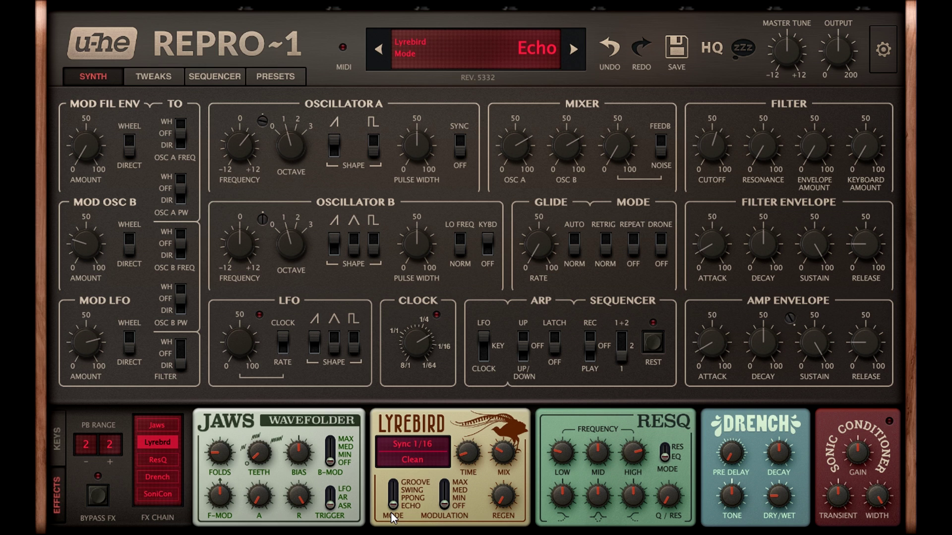
{"action": "left_click_drag", "start_coordinate": [464, 465], "coordinate": [464, 509]}
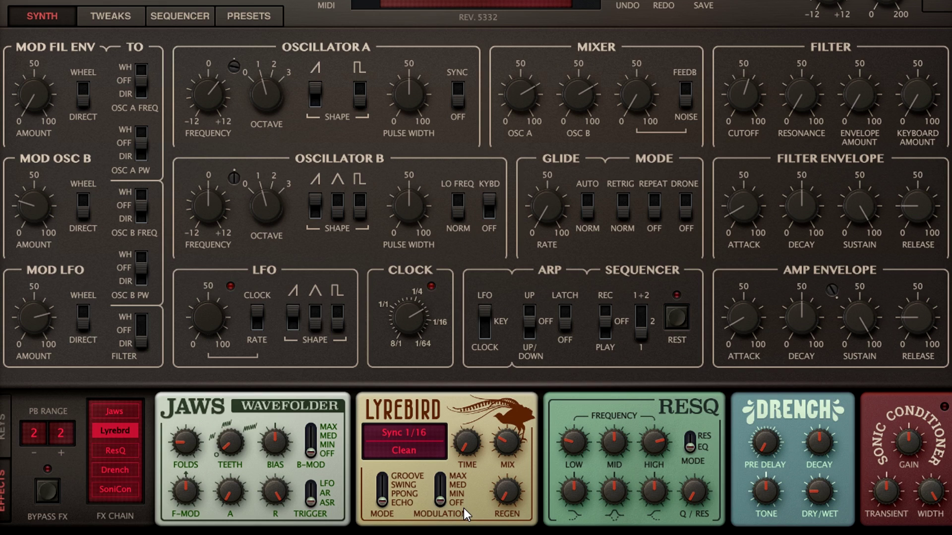
{"action": "left_click_drag", "start_coordinate": [509, 436], "coordinate": [510, 410]}
{"action": "left_click_drag", "start_coordinate": [511, 441], "coordinate": [507, 496]}
{"action": "left_click_drag", "start_coordinate": [511, 443], "coordinate": [509, 404]}
Assign Perform slot 1 to Lyrebird > Mix with Wavefolder AR as source and a high amount
{"action": "left_click", "coordinate": [2, 448]}
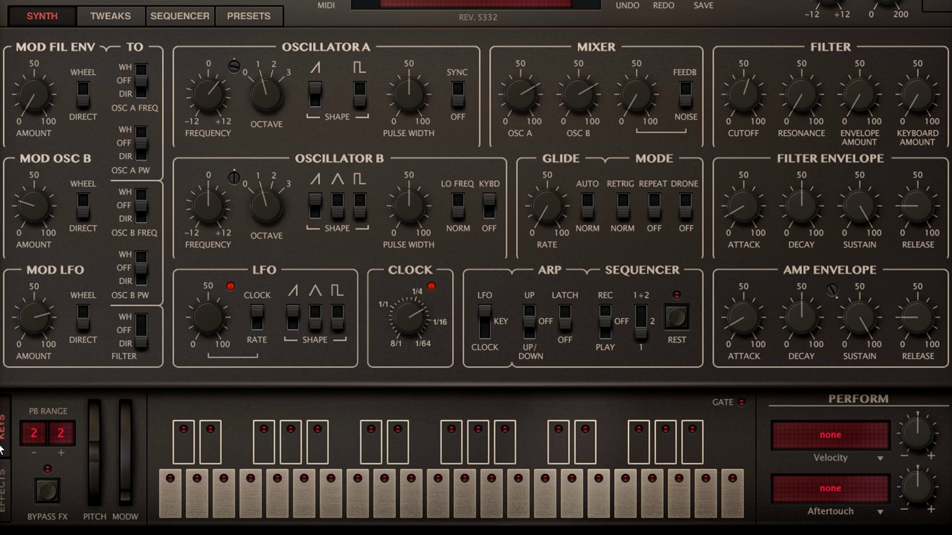
{"action": "left_click", "coordinate": [836, 435]}
{"action": "mouse_move", "coordinate": [842, 405]}
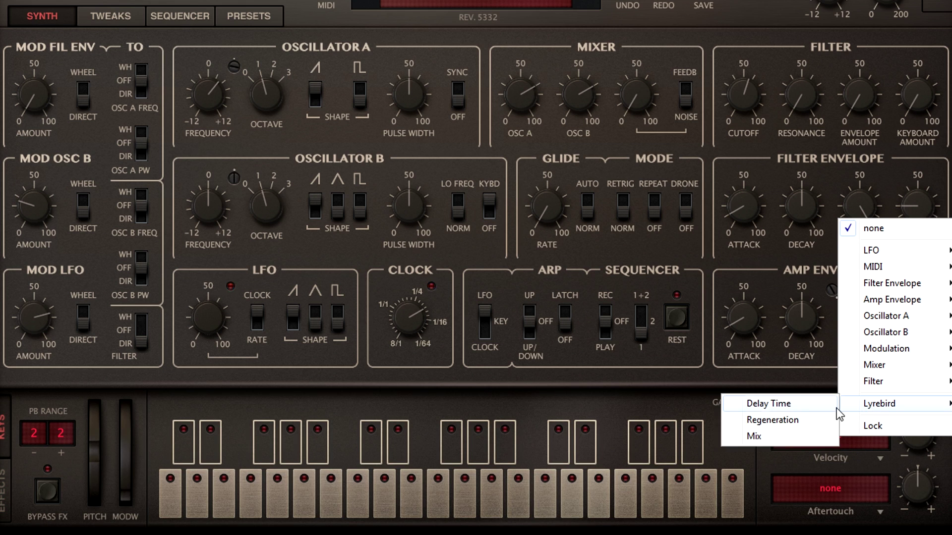
{"action": "left_click", "coordinate": [783, 437]}
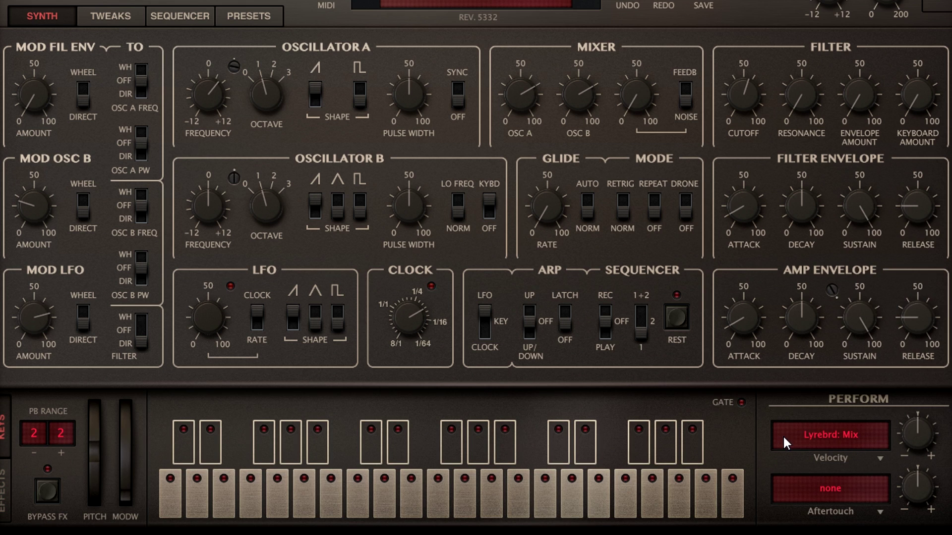
{"action": "left_click", "coordinate": [876, 456]}
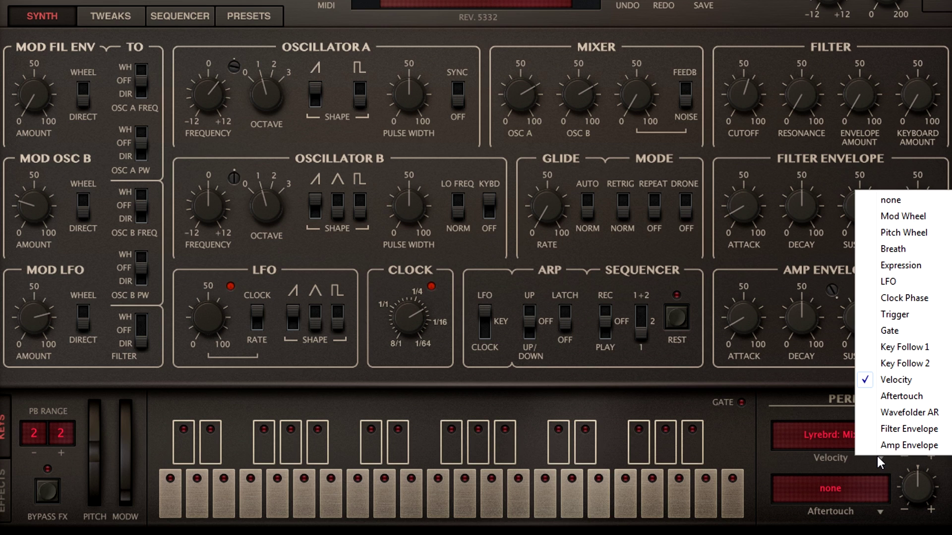
{"action": "left_click", "coordinate": [934, 413]}
{"action": "left_click_drag", "start_coordinate": [921, 440], "coordinate": [921, 379]}
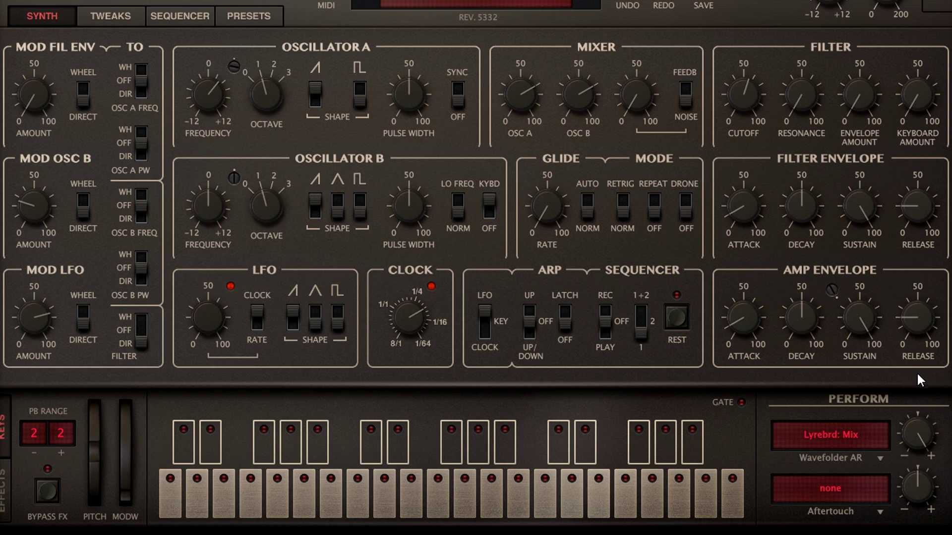
{"action": "left_click", "coordinate": [5, 495]}
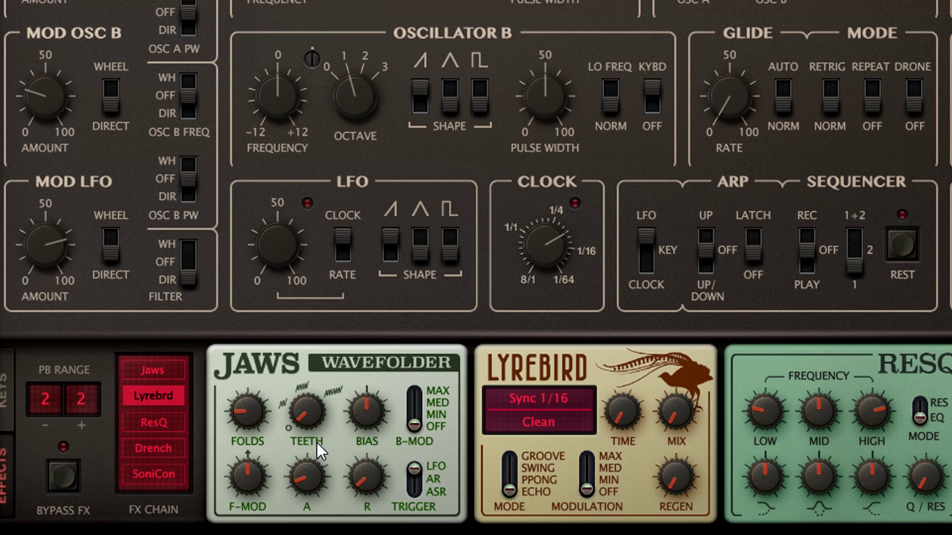
Nudge the Jaws release up slightly and raise Jaws Fold Mod Attack to about 38.5
{"action": "left_click_drag", "start_coordinate": [367, 459], "coordinate": [372, 515]}
{"action": "left_click_drag", "start_coordinate": [319, 456], "coordinate": [319, 445]}
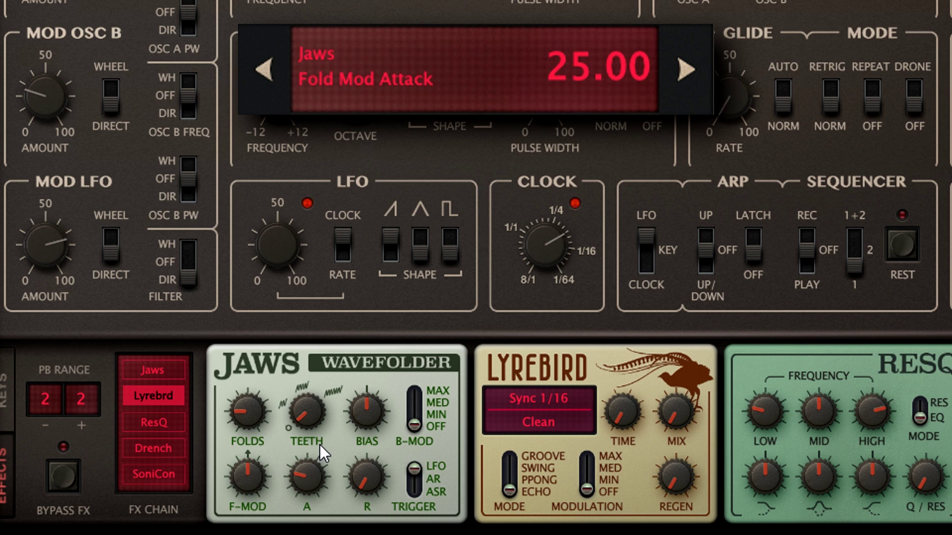
{"action": "left_click_drag", "start_coordinate": [319, 444], "coordinate": [319, 417]}
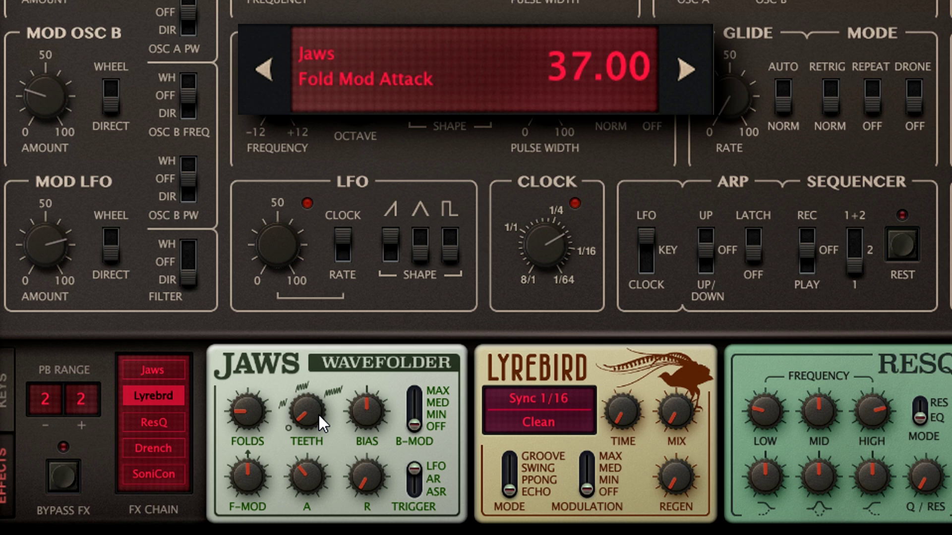